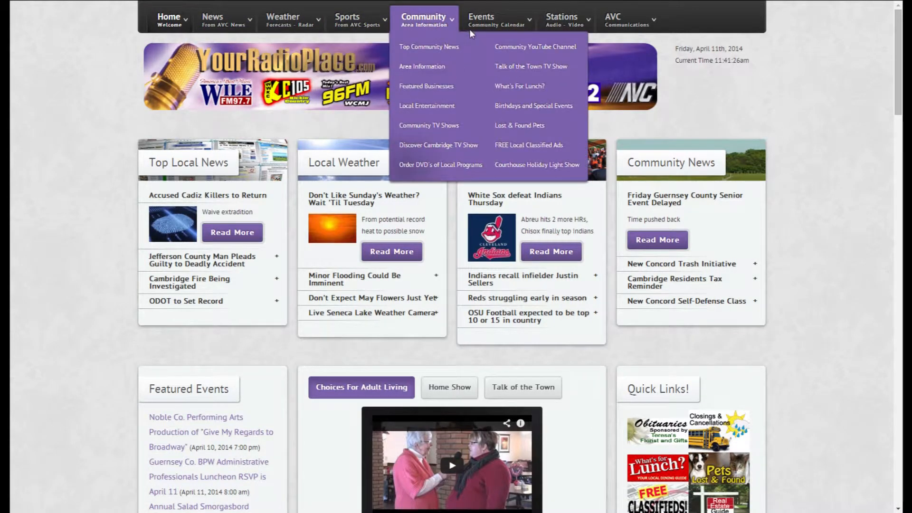
Open the free community event submission form and name the new event "fish fry".
mouse_move(485, 29)
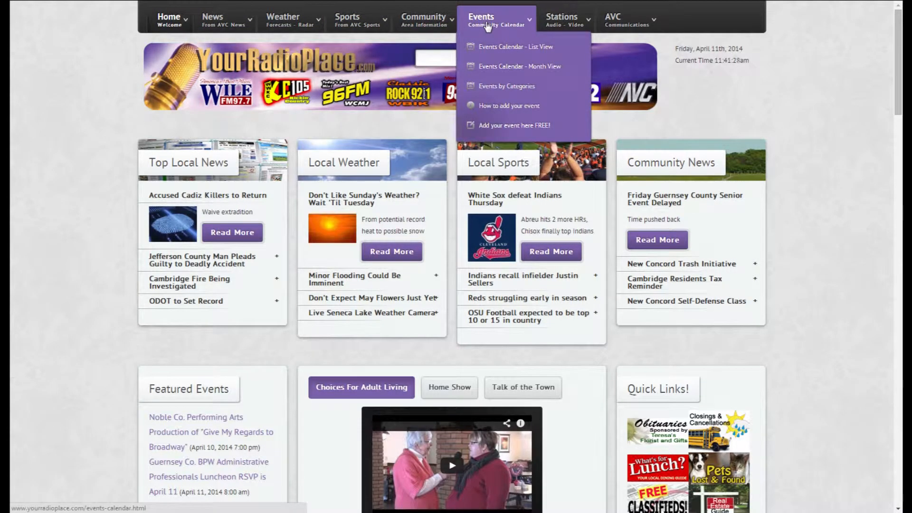
left_click(507, 132)
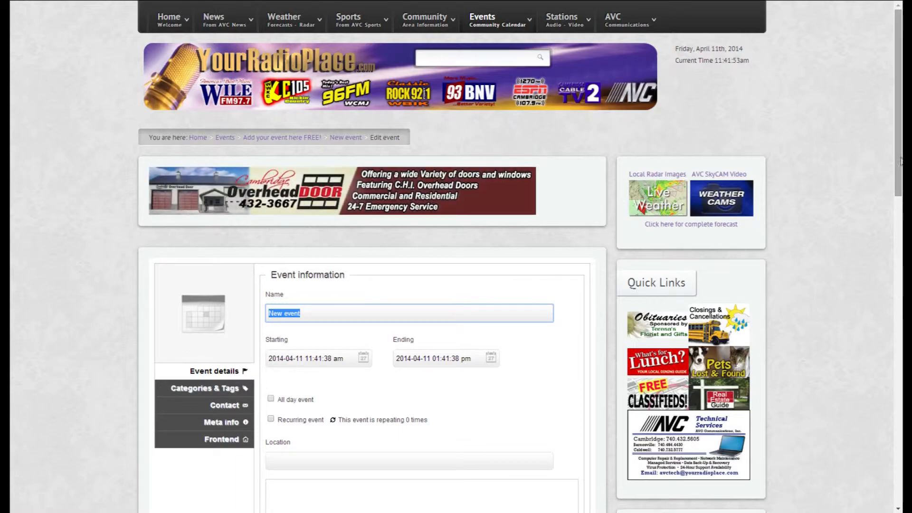
left_click_drag(899, 162, 897, 256)
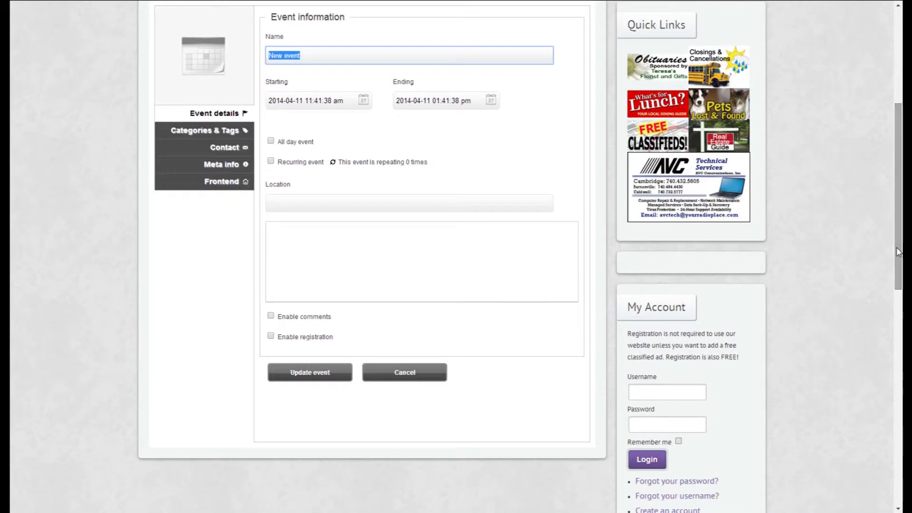
left_click(318, 56)
key("BackSpace")
key("BackSpace")
key("BackSpace")
key("BackSpace")
key("BackSpace")
key("BackSpace")
key("BackSpace")
key("BackSpace")
key("BackSpace")
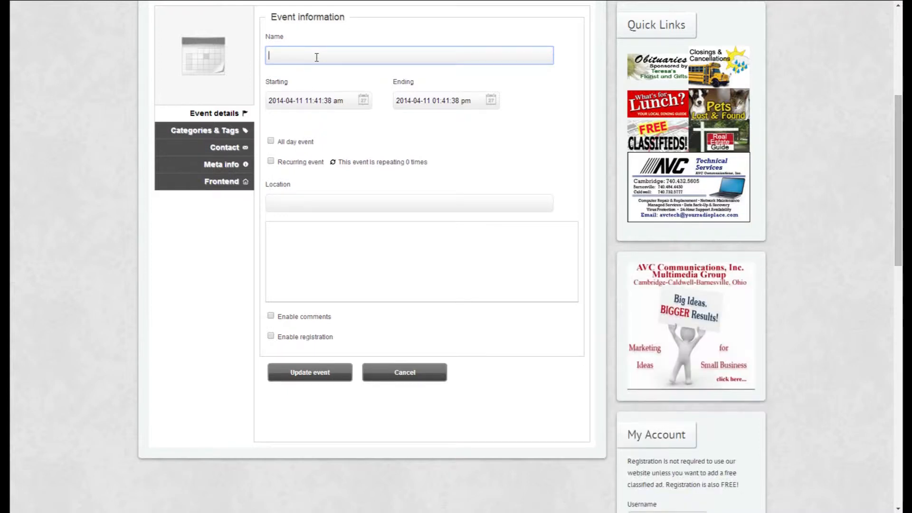
type("fish fry")
Set the event's start to April 18, 2014 at 5:00 pm.
left_click(363, 101)
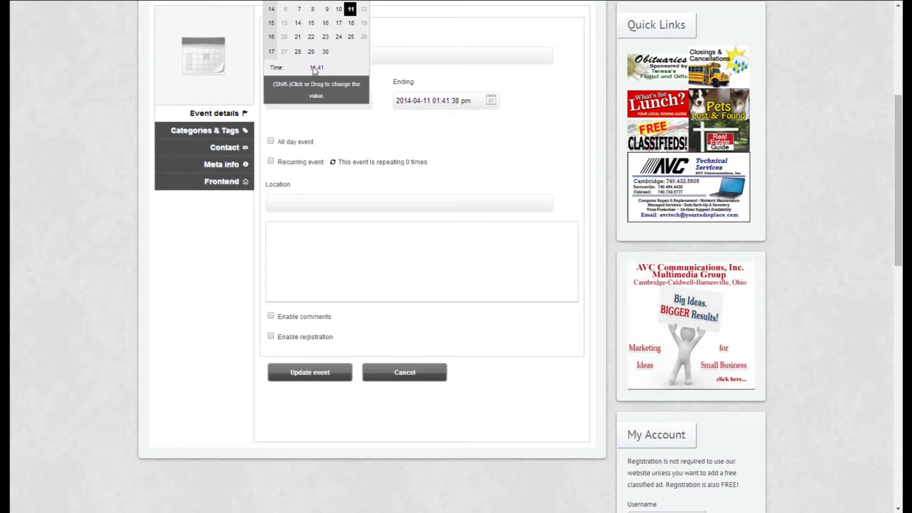
left_click_drag(312, 68, 350, 71)
mouse_move(322, 70)
left_mouse_down()
mouse_move(431, 75)
mouse_move(316, 71)
mouse_move(332, 71)
left_mouse_up()
left_click(355, 130)
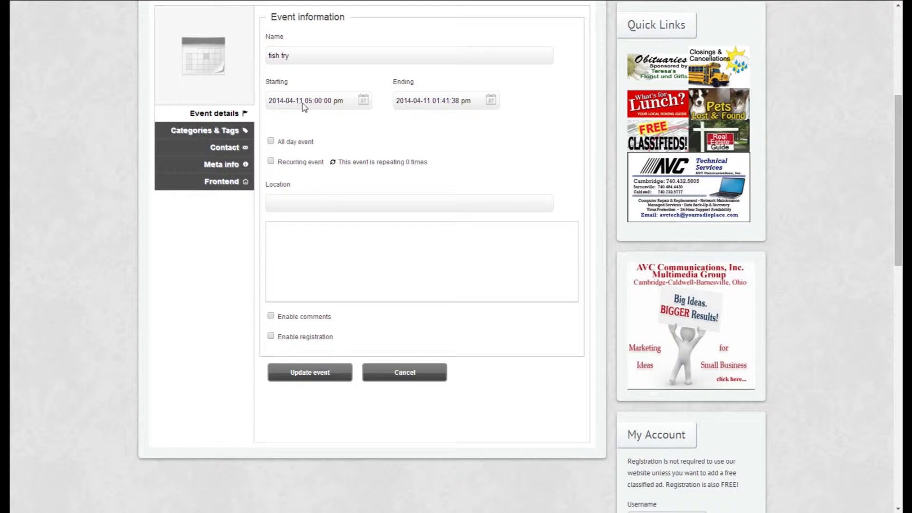
left_click(363, 102)
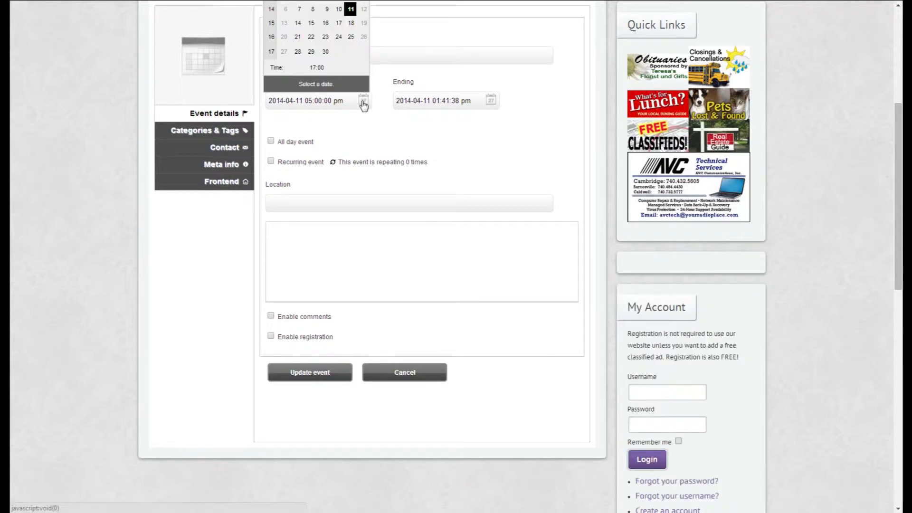
left_click(351, 24)
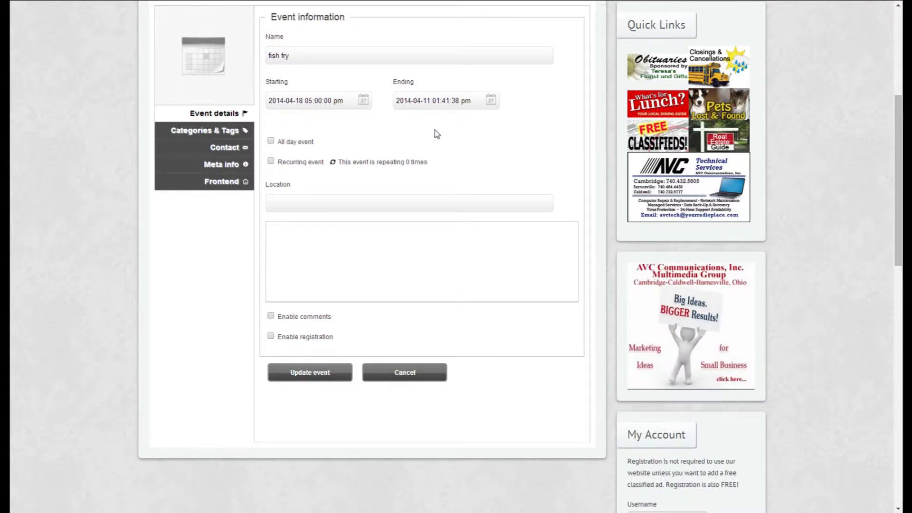
Set the event's end to April 18, 2014 at 7:30 pm.
left_click(490, 103)
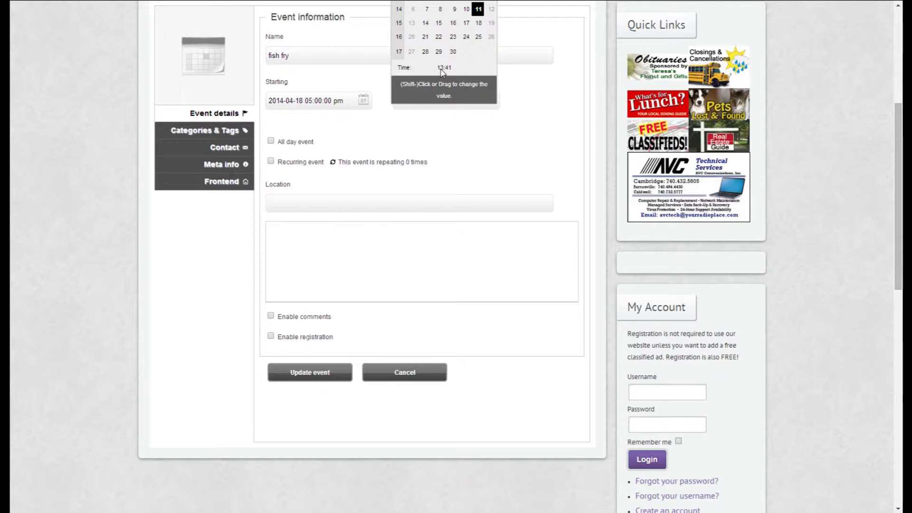
left_click(440, 68)
left_click(475, 69)
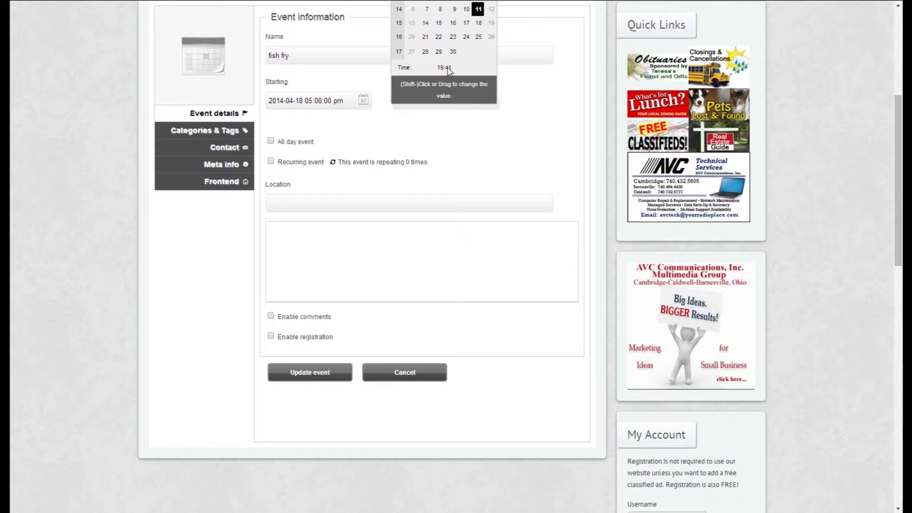
left_click_drag(448, 69, 408, 72)
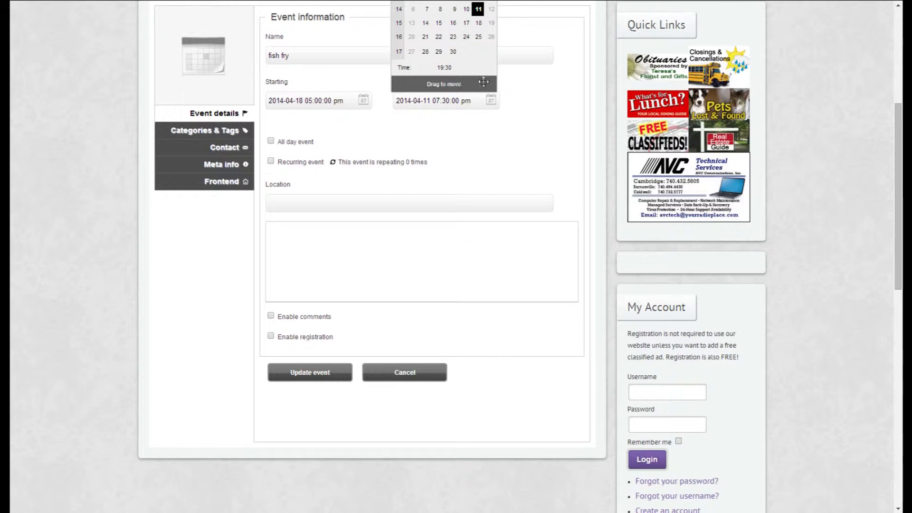
left_click(479, 24)
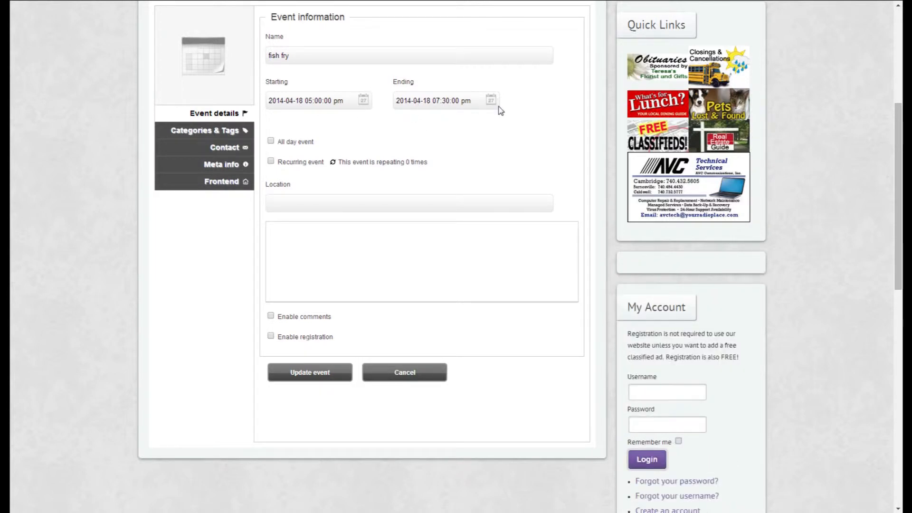
Look up "avc" as the location, choose the existing AVC Communications entry, and clear the field again.
left_click(288, 203)
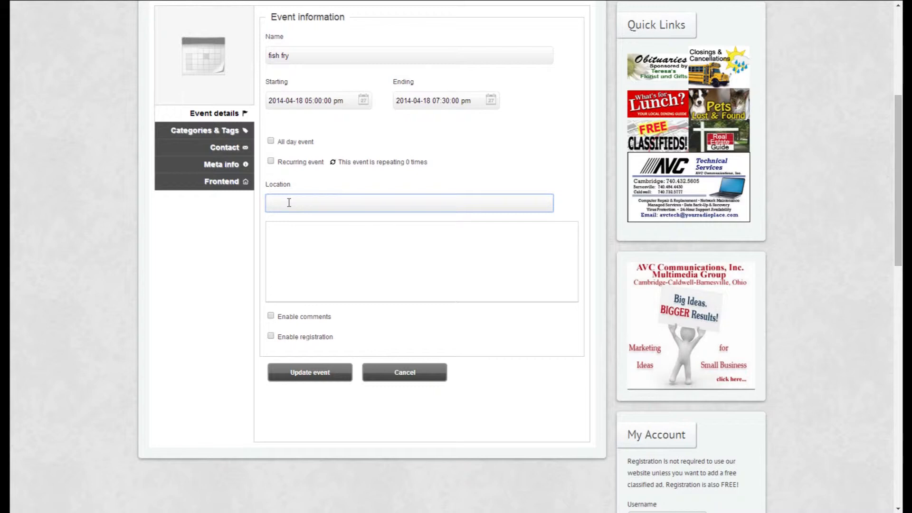
type("avc")
scroll(289, 204, "down", 5)
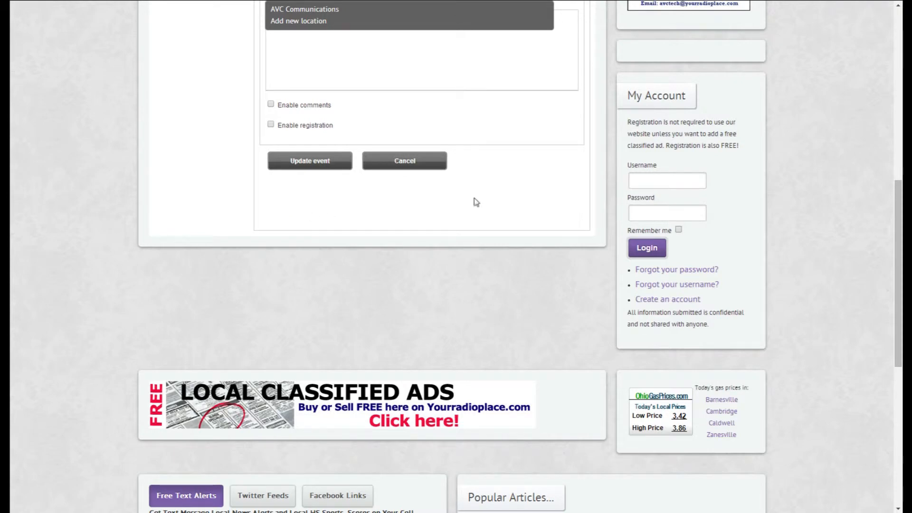
scroll(894, 210, "up", 2)
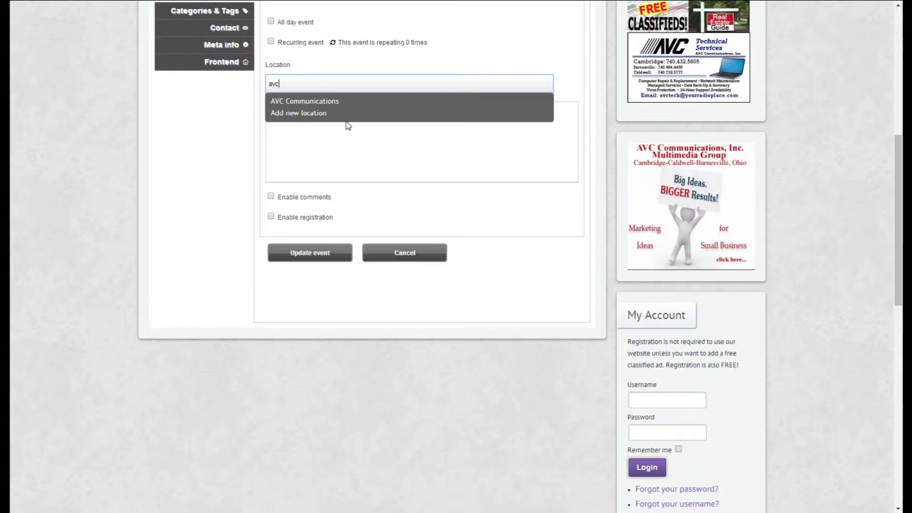
left_click(321, 102)
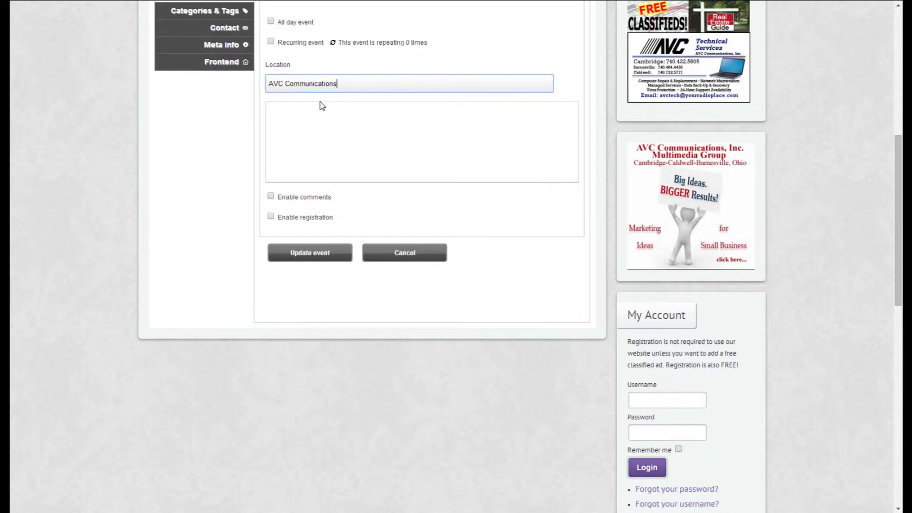
key("BackSpace")
key("BackSpace")
key("BackSpace")
key("BackSpace")
key("BackSpace")
key("BackSpace")
key("BackSpace")
key("BackSpace")
key("BackSpace")
key("BackSpace")
key("BackSpace")
key("BackSpace")
key("BackSpace")
key("BackSpace")
key("BackSpace")
key("BackSpace")
key("BackSpace")
key("BackSpace")
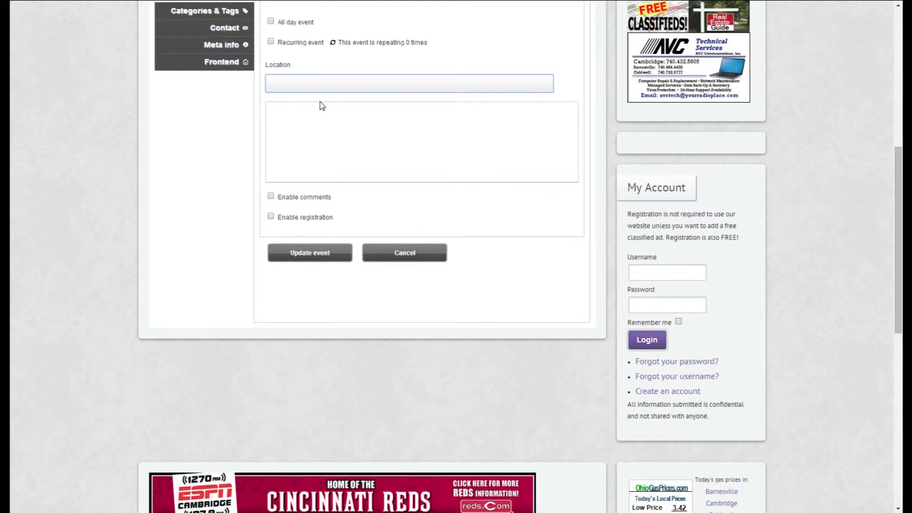
Enter "four square church" as the event's location.
type("four sa")
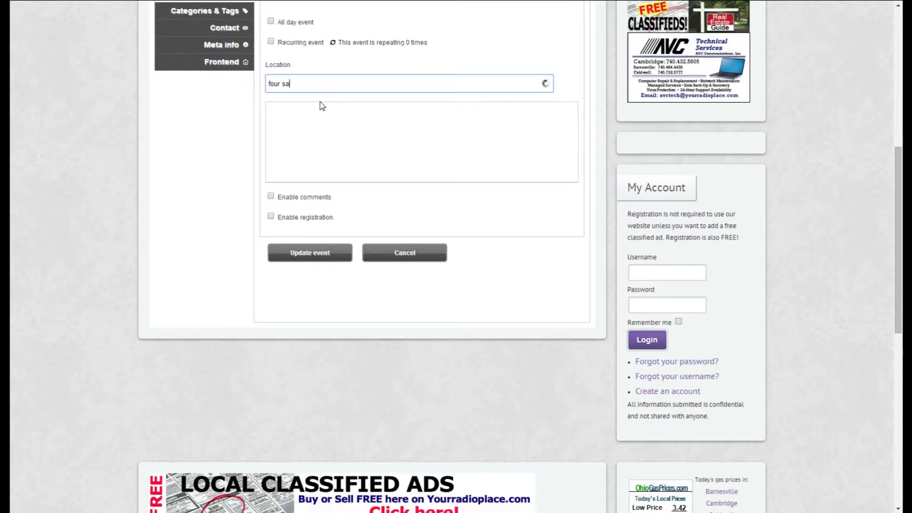
key("BackSpace")
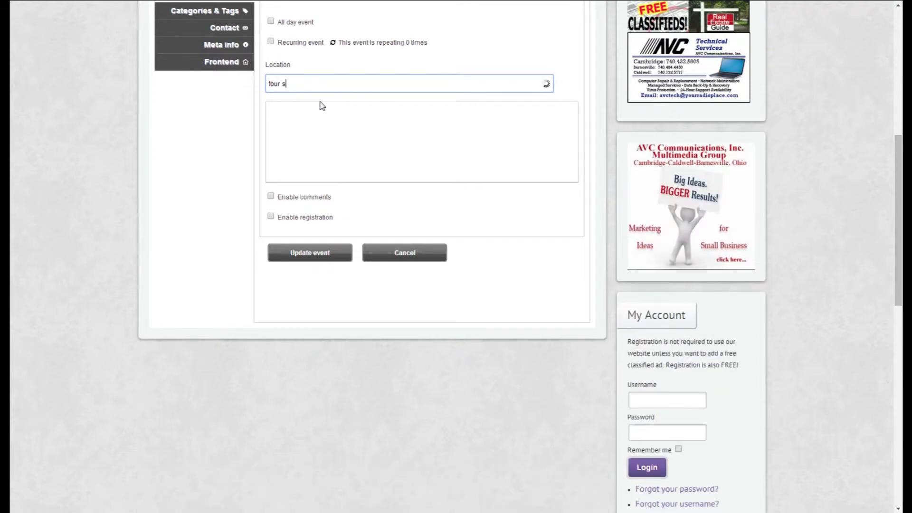
type("quare ch")
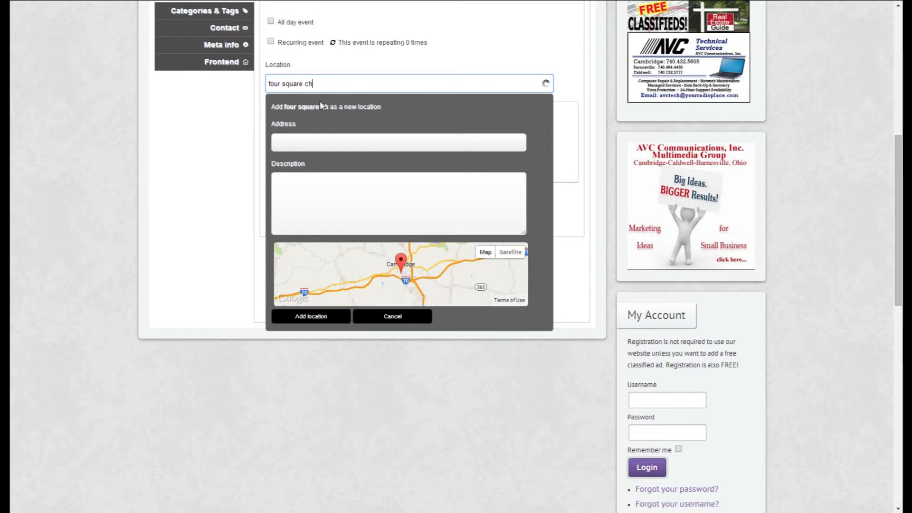
type("urch")
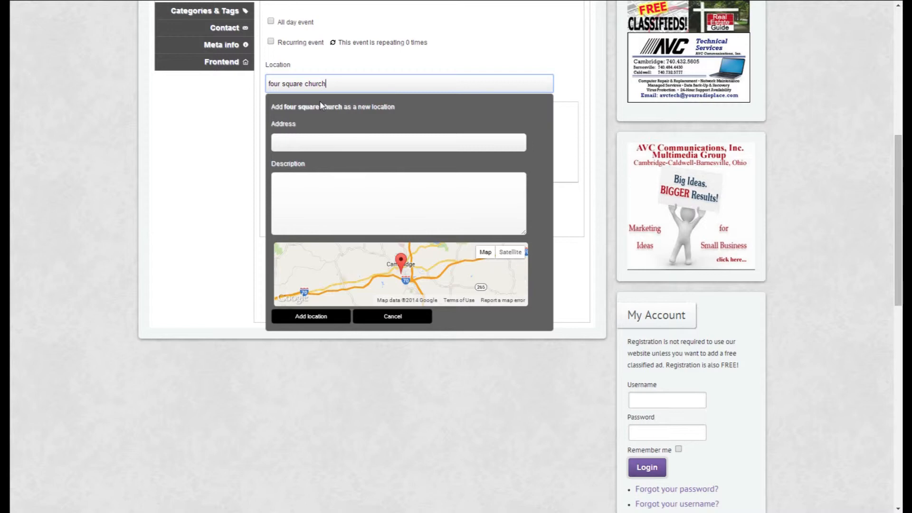
Give the new location the suggested Cambridge, OH address and add it to the event.
left_click(314, 142)
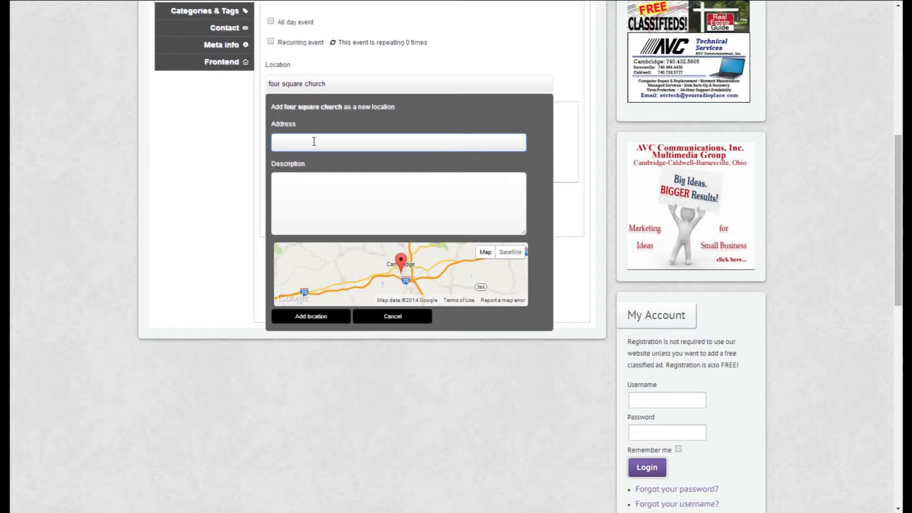
type("cambridge")
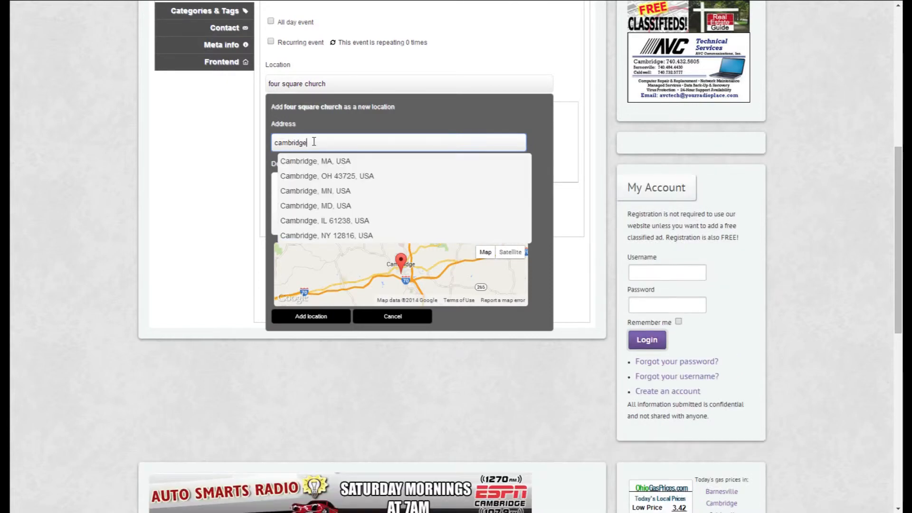
type(" o")
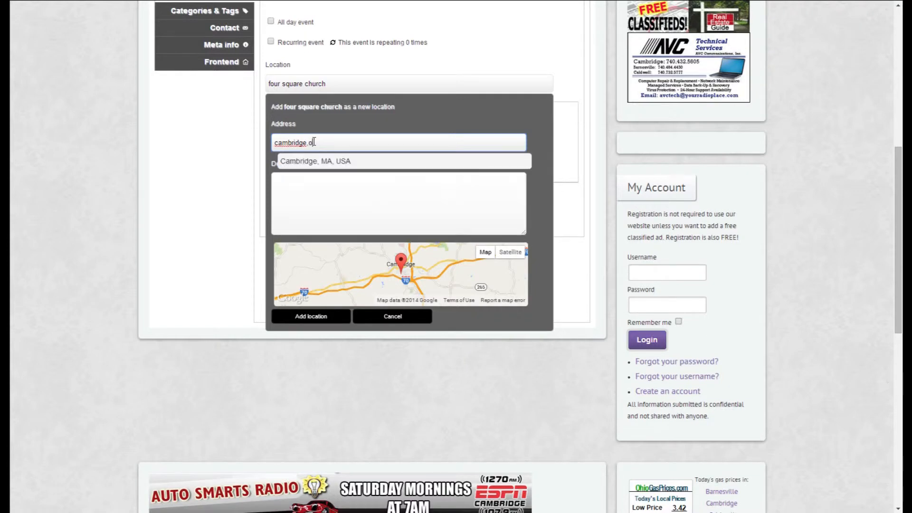
type("h")
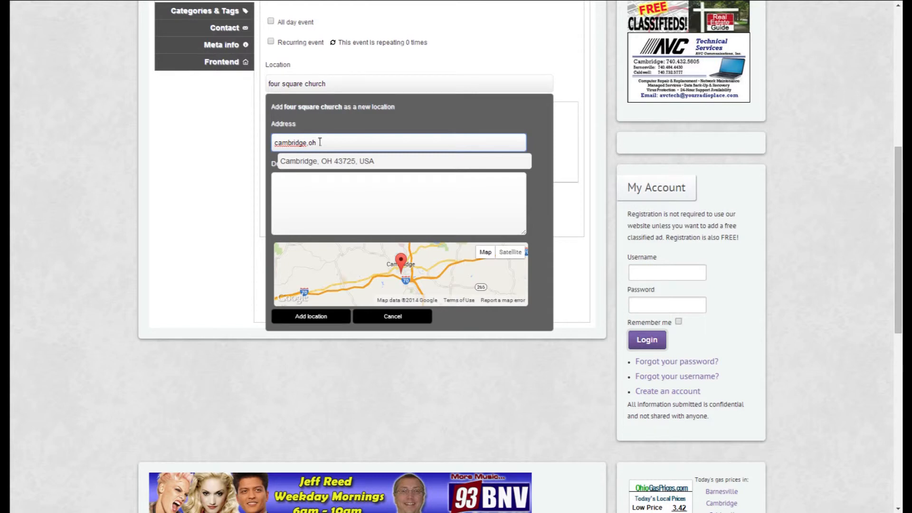
left_click(326, 161)
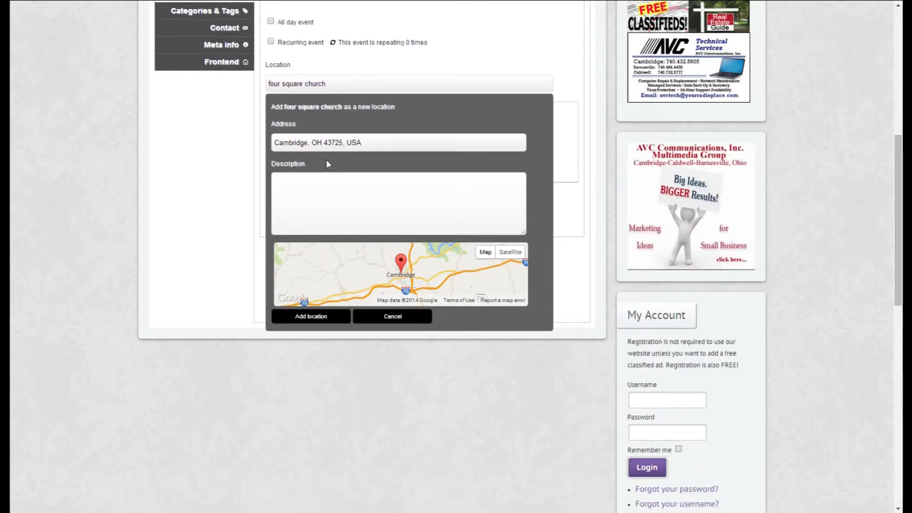
left_click(316, 321)
Begin the event description with "the menu will include fish, fries, and drink.".
left_click(296, 116)
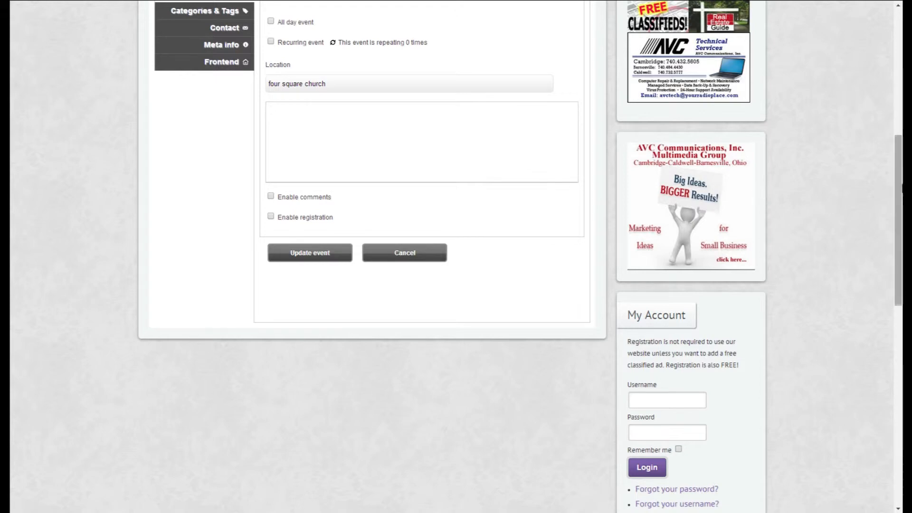
left_click_drag(899, 188, 900, 162)
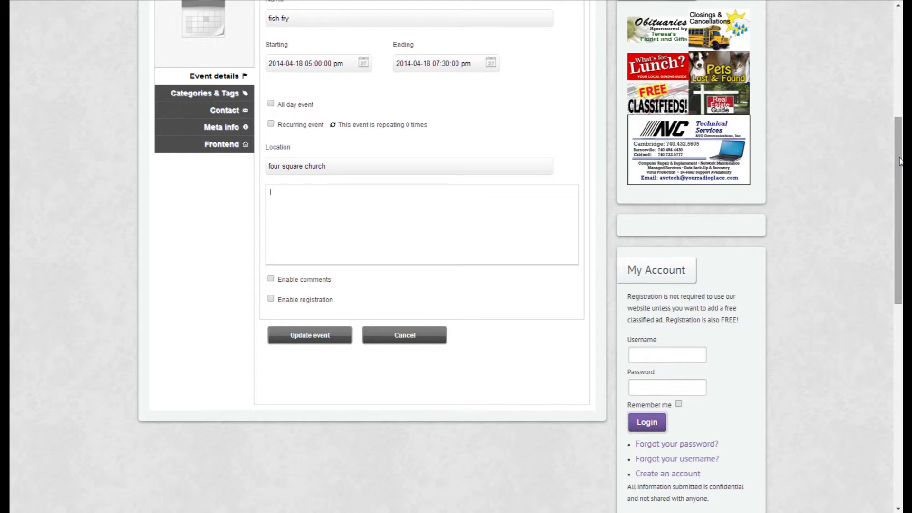
type("he menu will nclude")
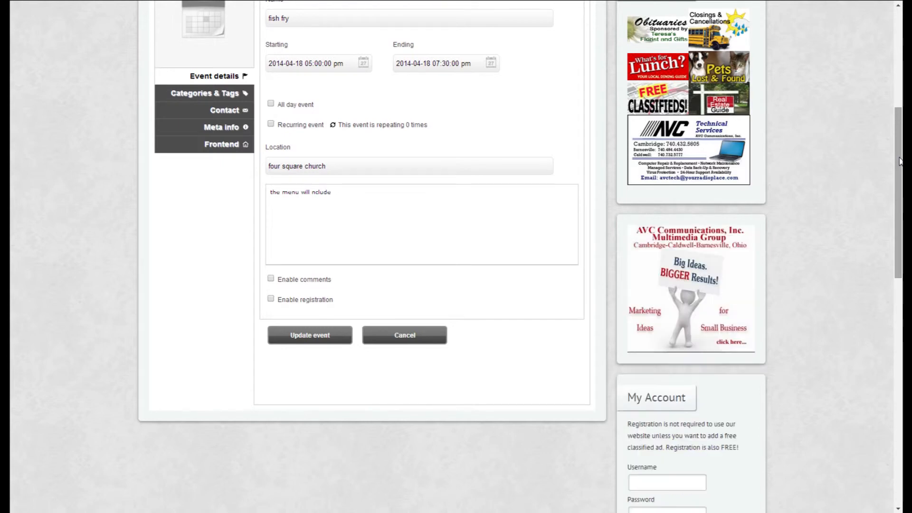
key("BackSpace")
key("BackSpace")
key("BackSpace")
key("BackSpace")
key("BackSpace")
key("BackSpace")
type("include fish, ")
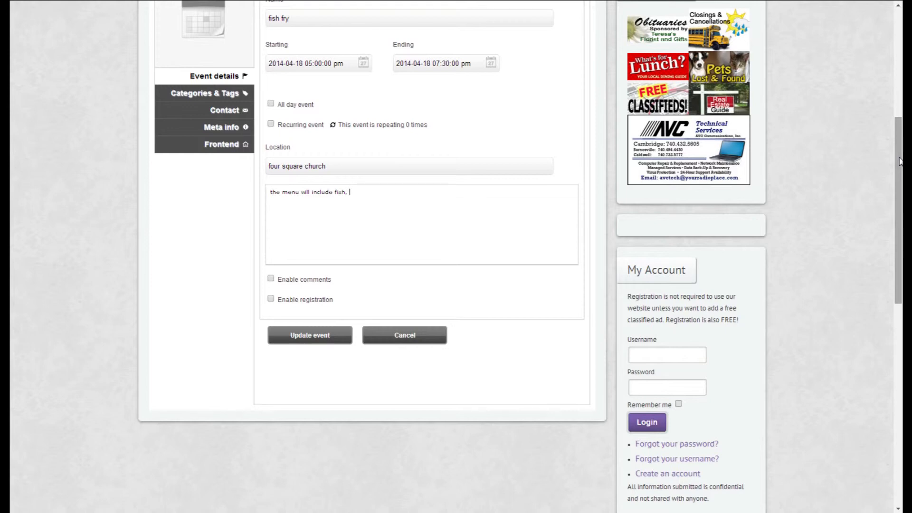
type("fries, and drink.")
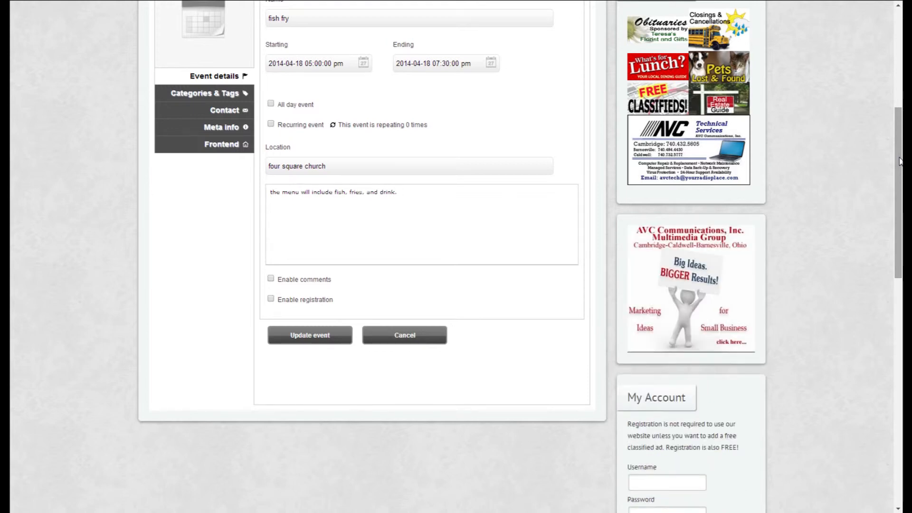
type("  Cost is $5.00")
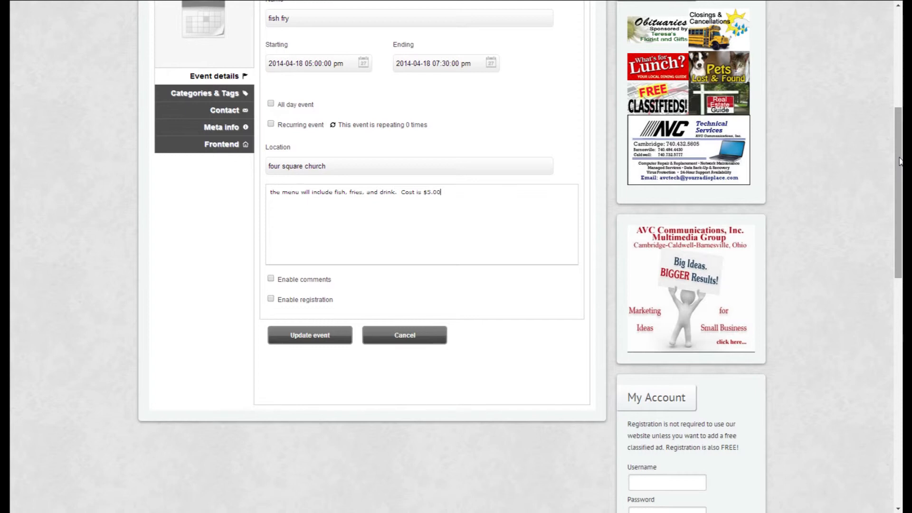
type(".  ")
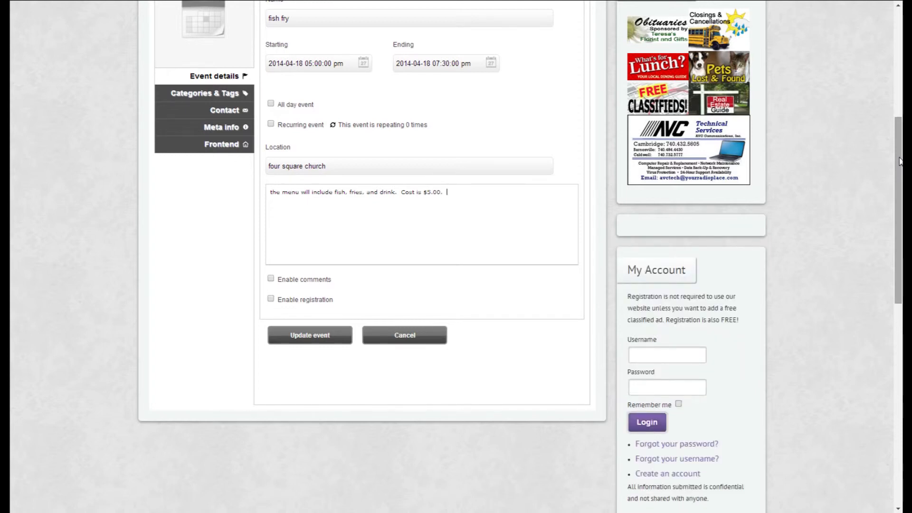
type("The event is sponsored by the North 4-H Club.")
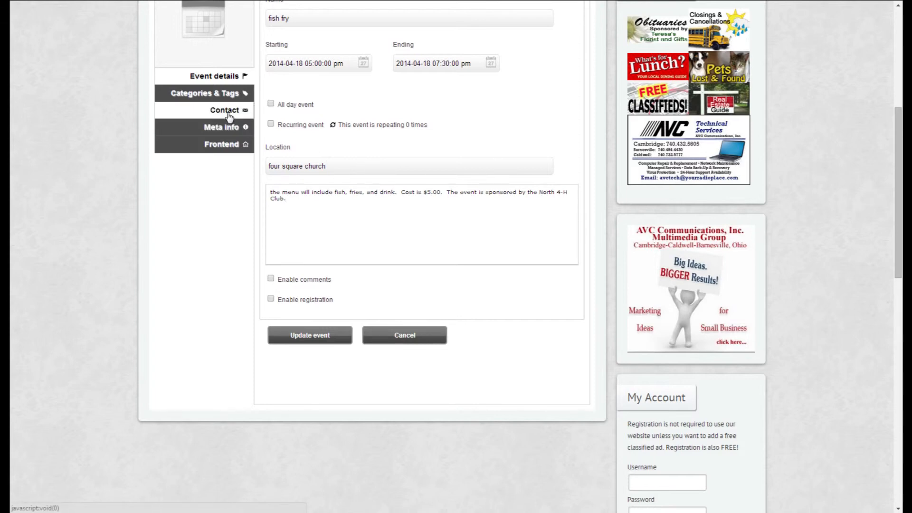
Enter the contact phone number in the event's contact details.
left_click(228, 114)
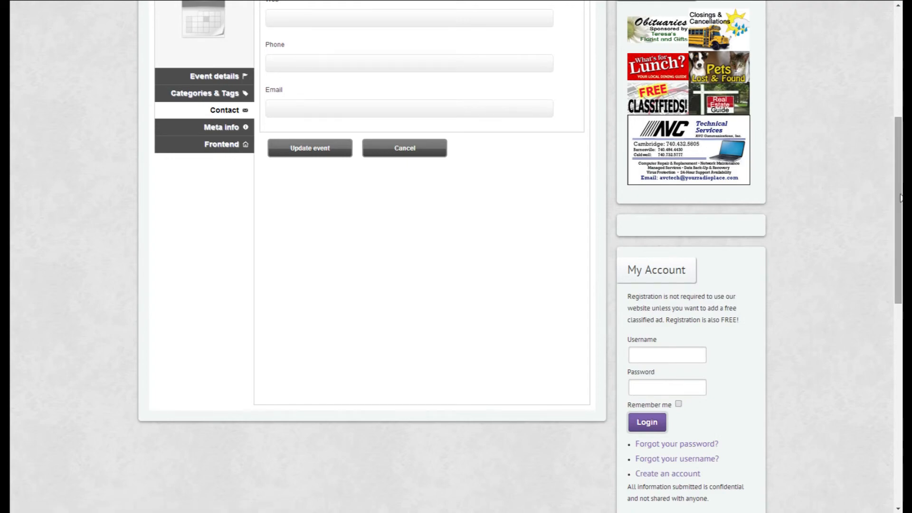
left_click_drag(889, 193, 893, 138)
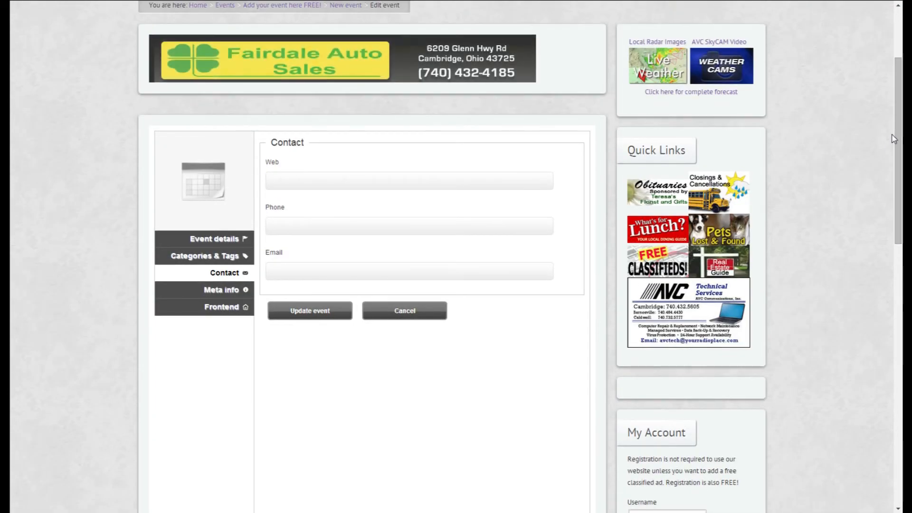
left_click(280, 226)
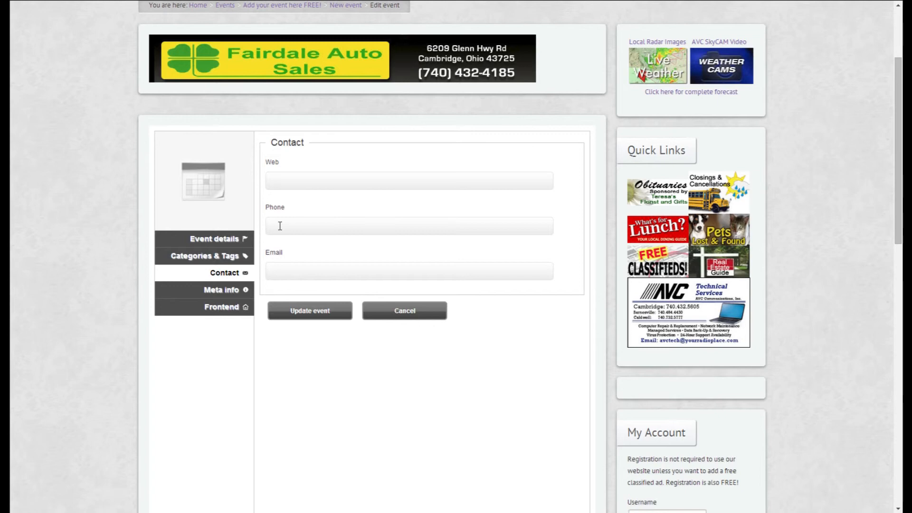
left_click(280, 226)
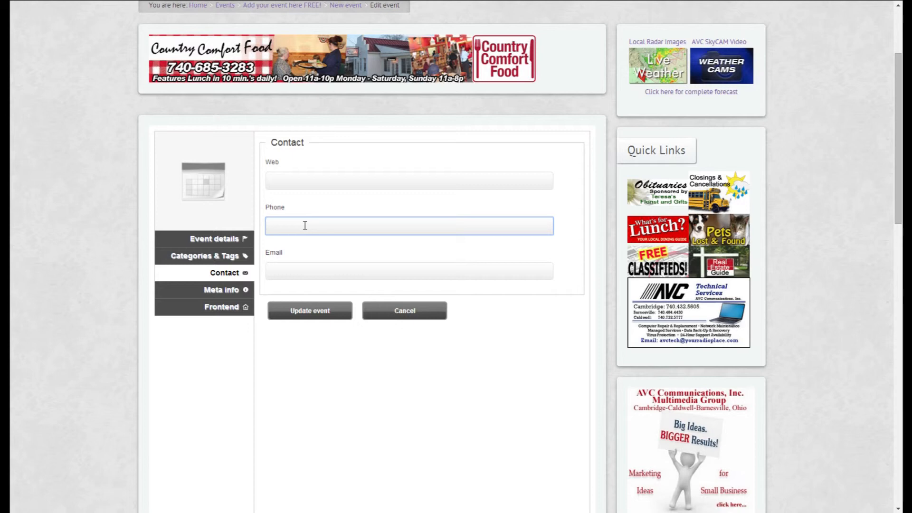
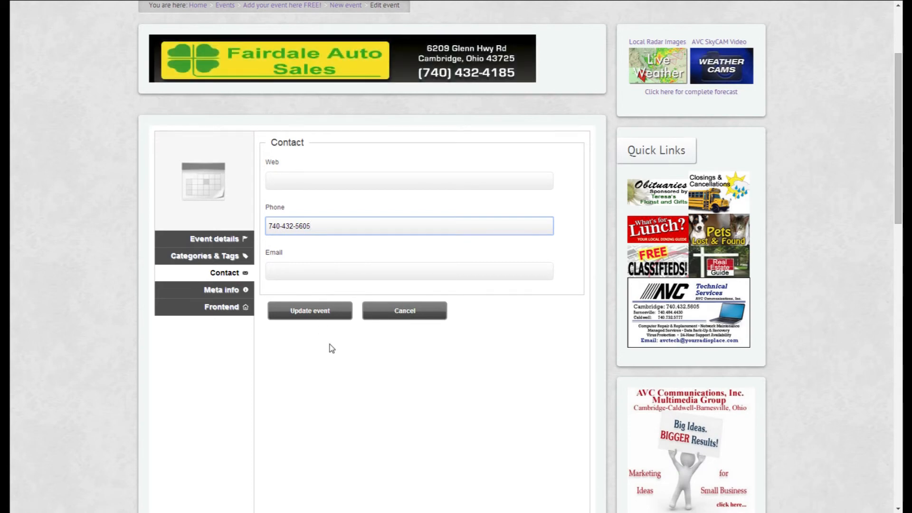
Assign the event to the Fundraisers and Church Services and Events categories and submit the event update.
left_click(192, 261)
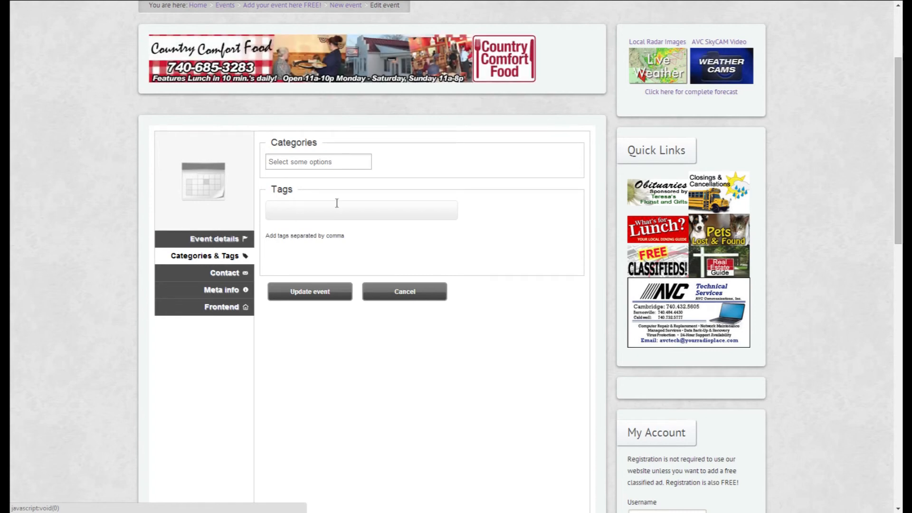
left_click(352, 162)
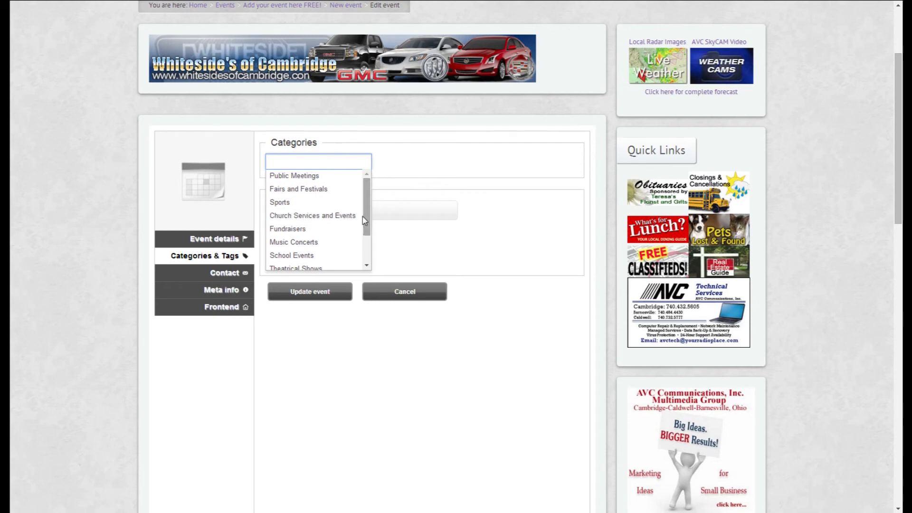
left_click_drag(365, 220, 369, 246)
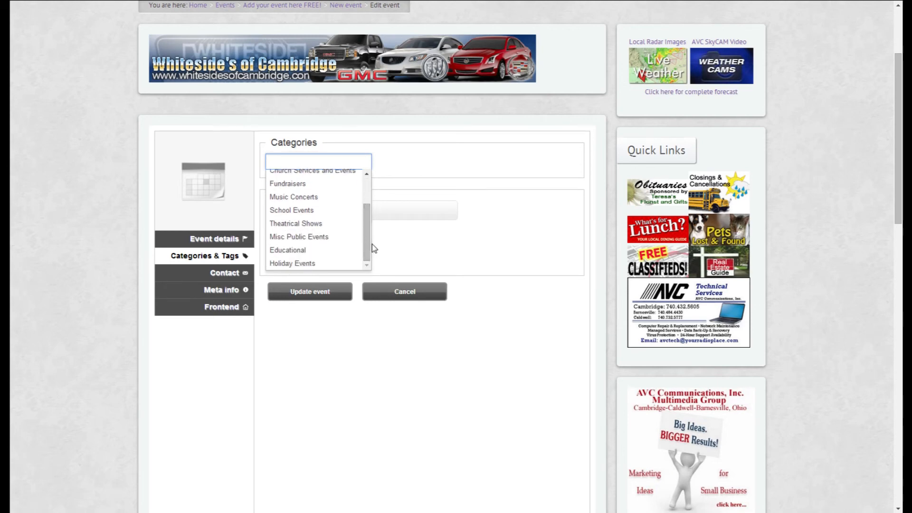
left_click(289, 184)
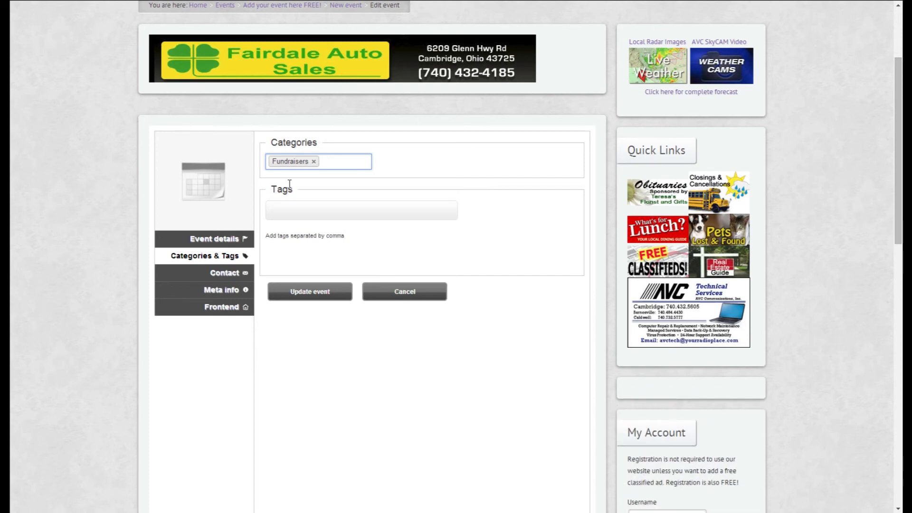
left_click(344, 164)
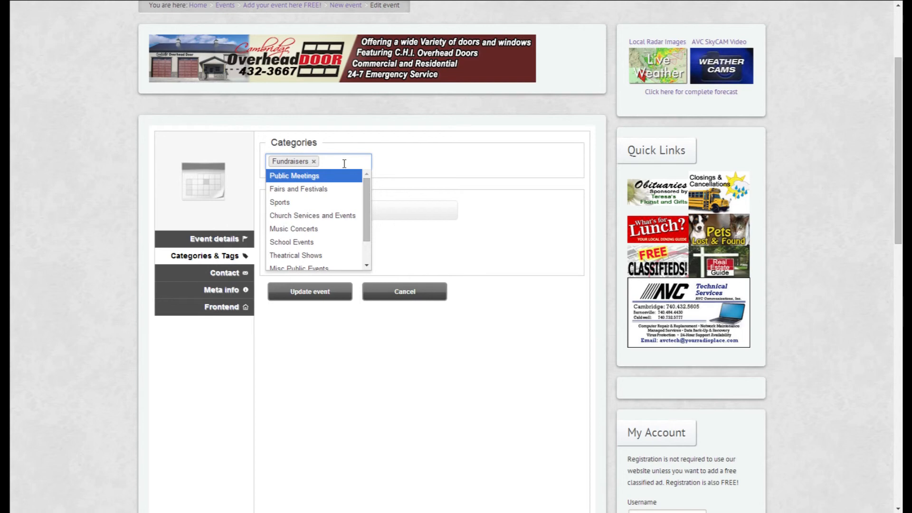
left_click(337, 216)
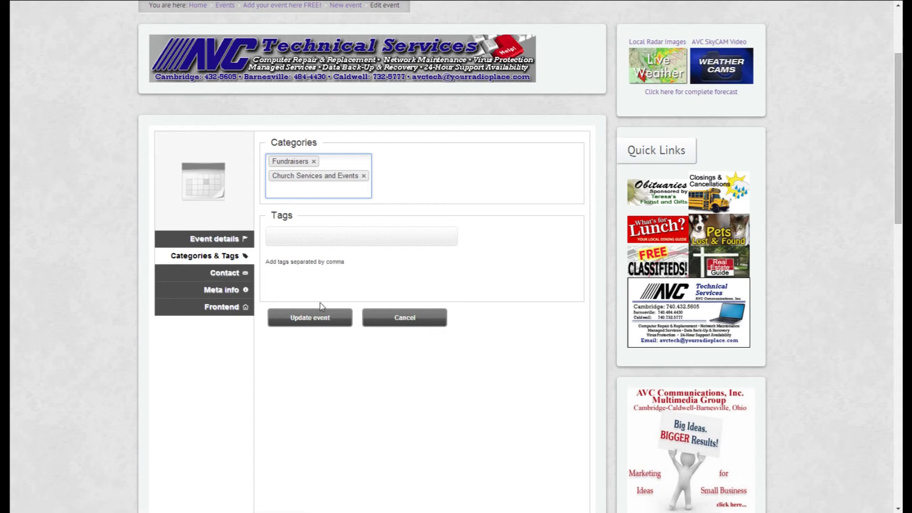
left_click(325, 323)
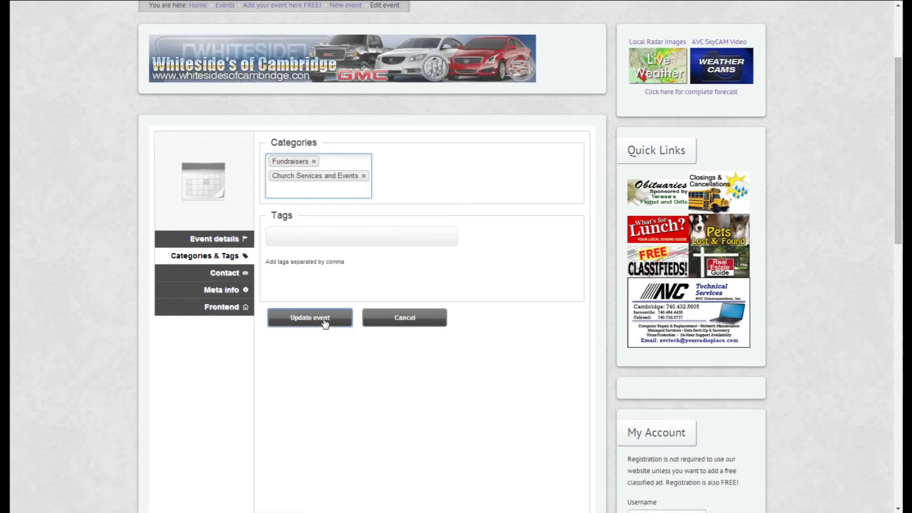